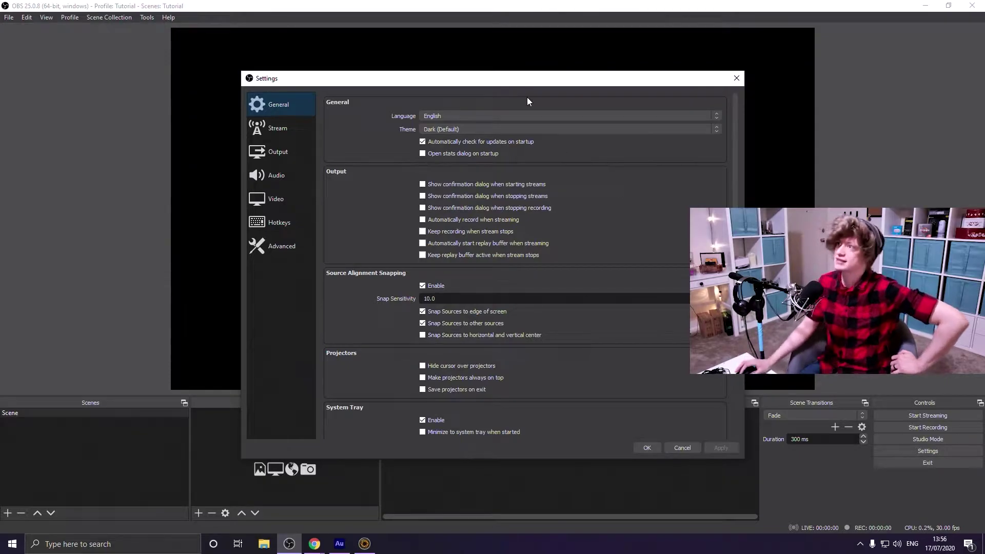
Step: Switch Twitch stream settings to Use Stream Key and copy the primary key from the Twitch dashboard
left_click(269, 128)
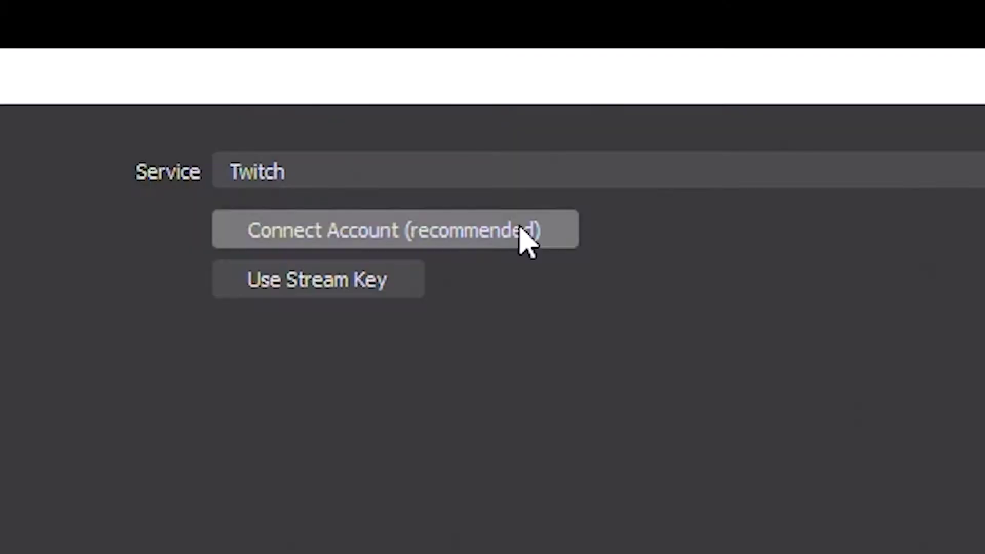
left_click(521, 231)
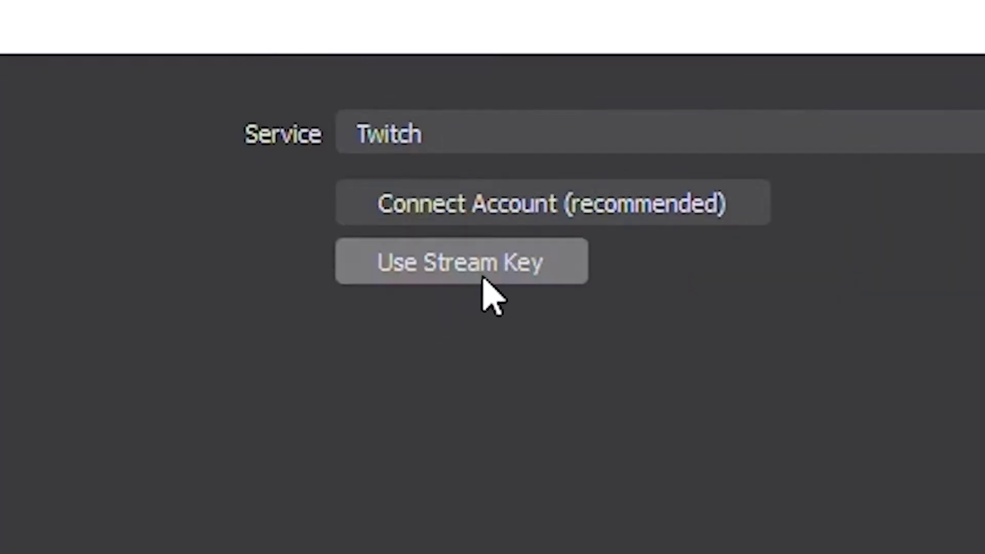
left_click(448, 137)
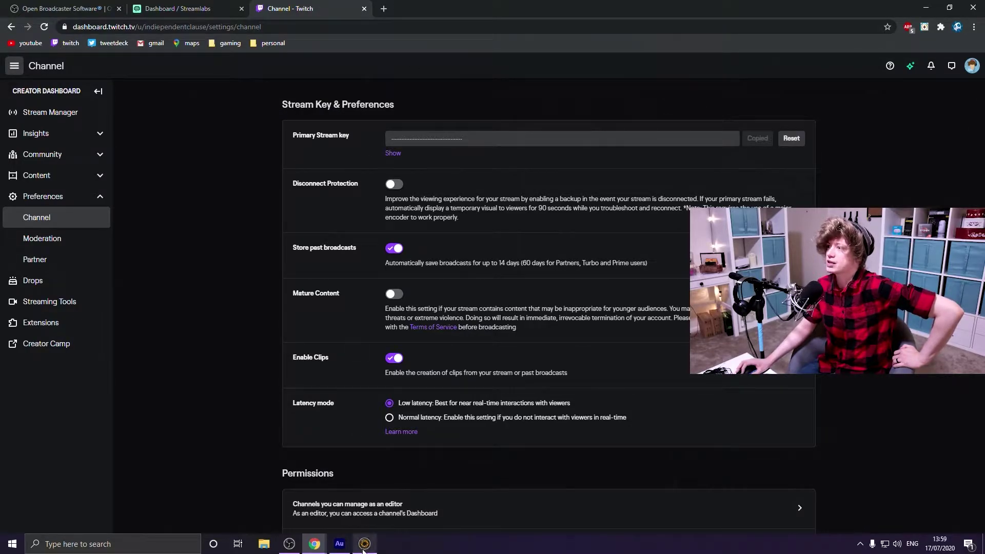
left_click(289, 545)
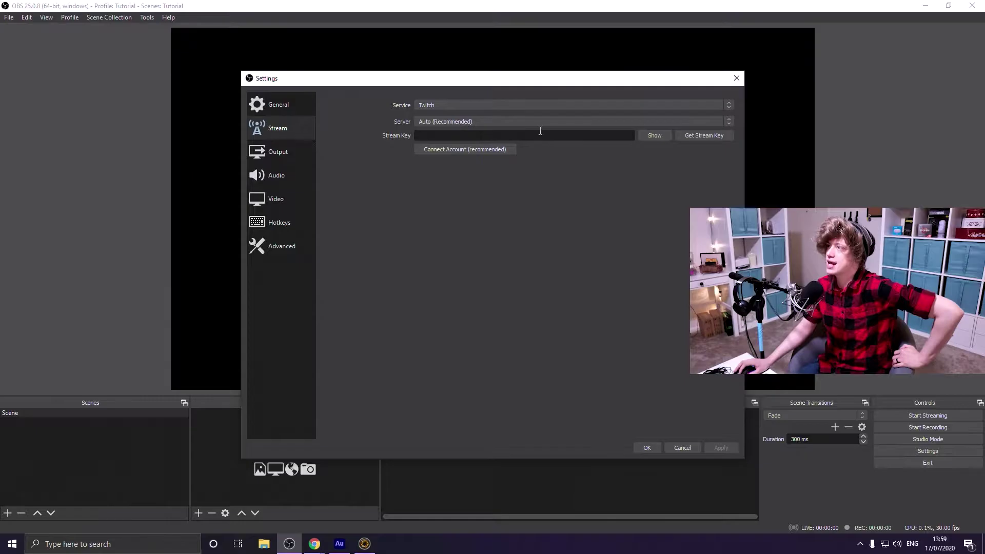
Step: Paste the copied Twitch stream key into the Stream Key field
key("ctrl+v")
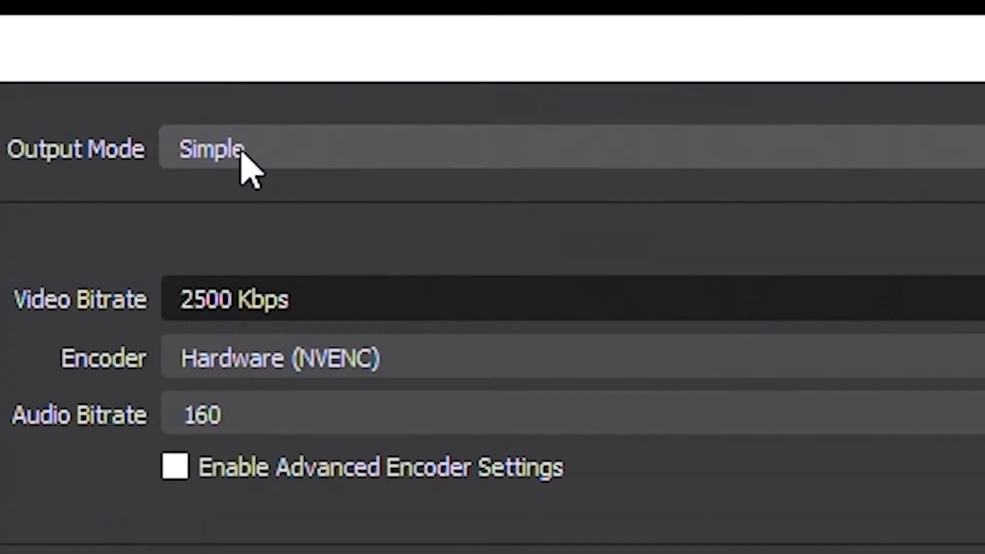
Step: Set Output Mode to Advanced with the NVIDIA NVENC H.264 (new) encoder and enable Rescale Output
left_click(244, 154)
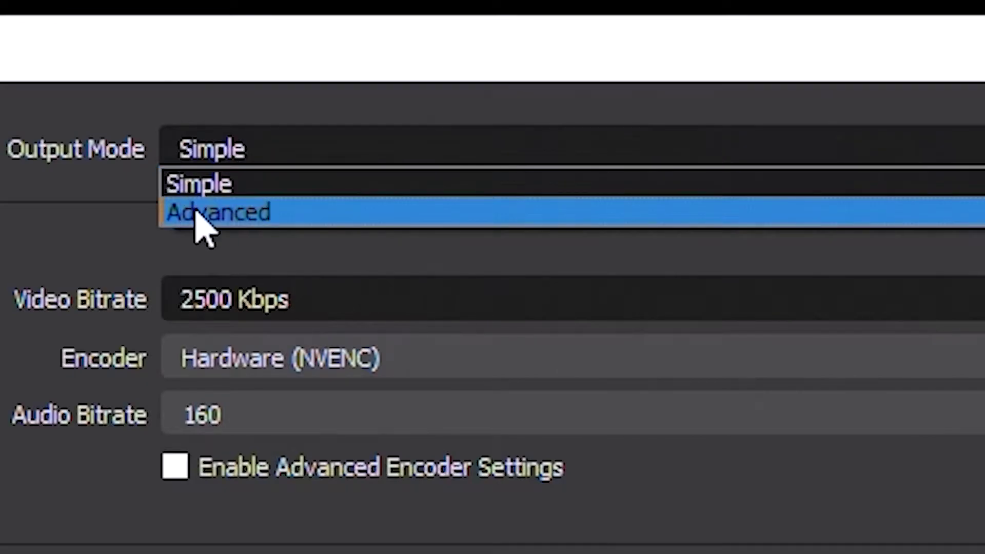
left_click(197, 211)
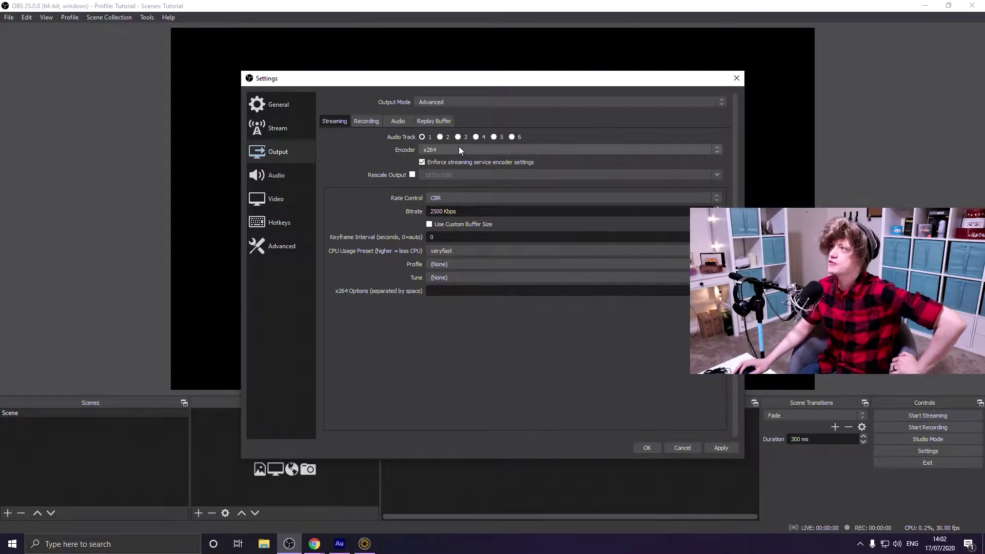
left_click(437, 151)
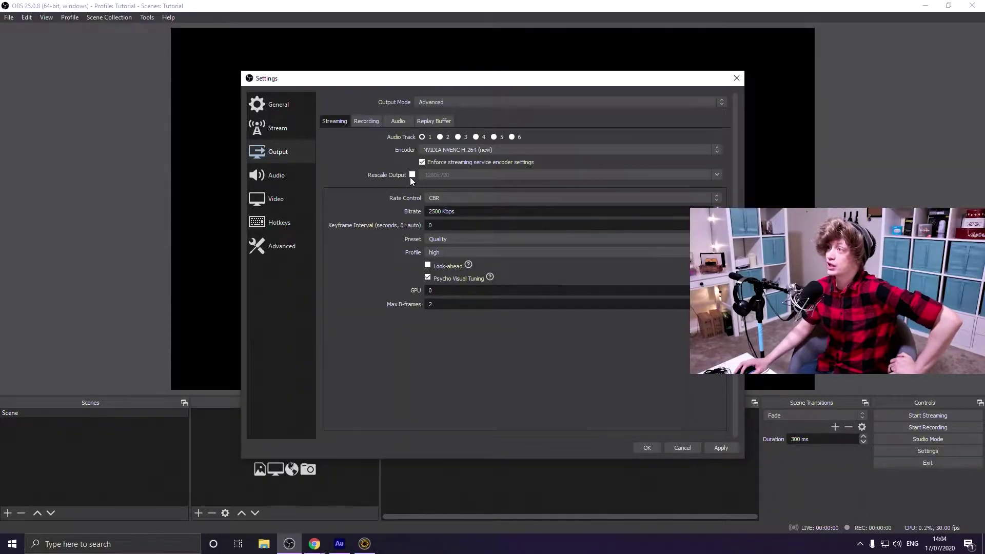
left_click(412, 177)
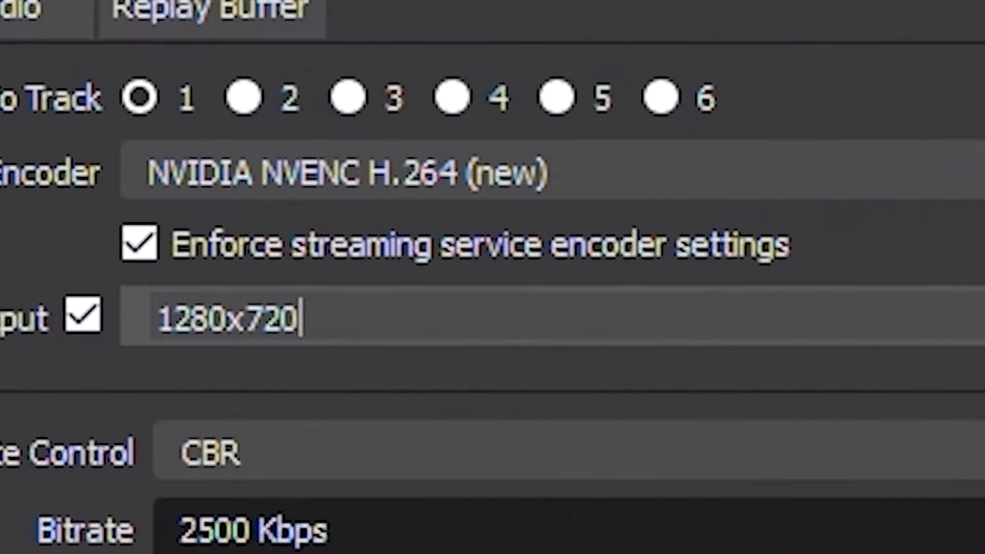
Step: Rescale the stream output to 852x480 at a 1500 Kbps bitrate and apply
key("alt+Down")
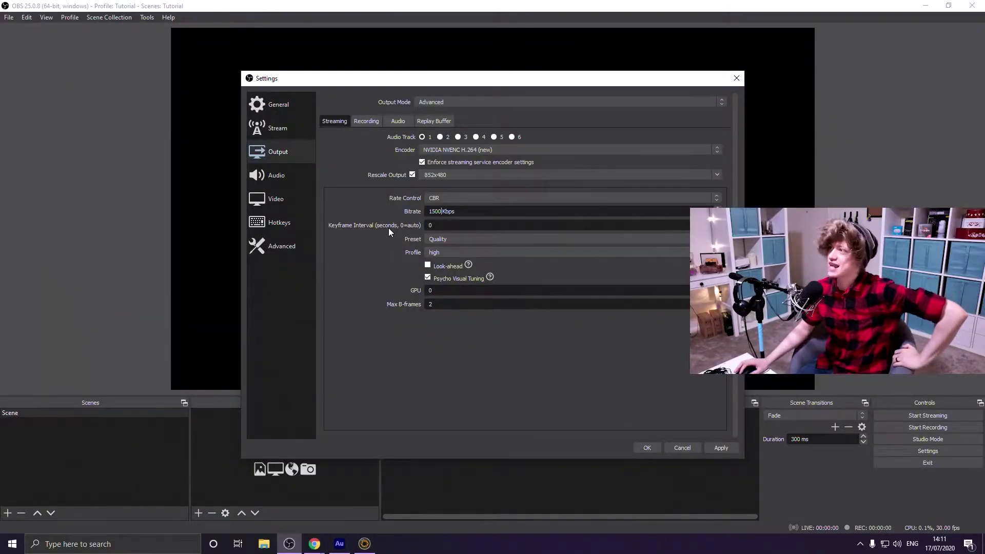
left_click(711, 447)
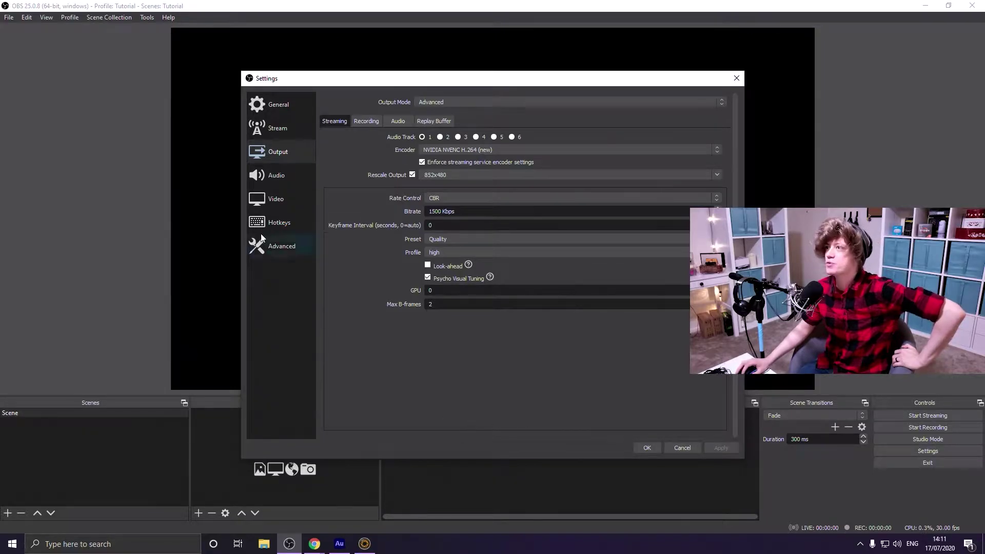
Step: Set Desktop Audio to the High Definition Audio speakers and Mic to USB Audio CODEC, and apply
left_click(282, 174)
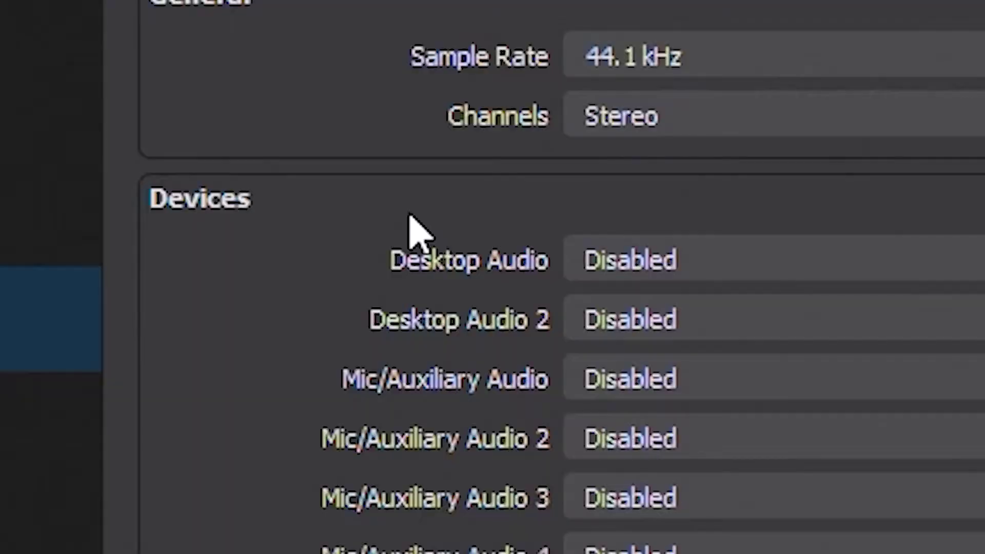
left_click(720, 247)
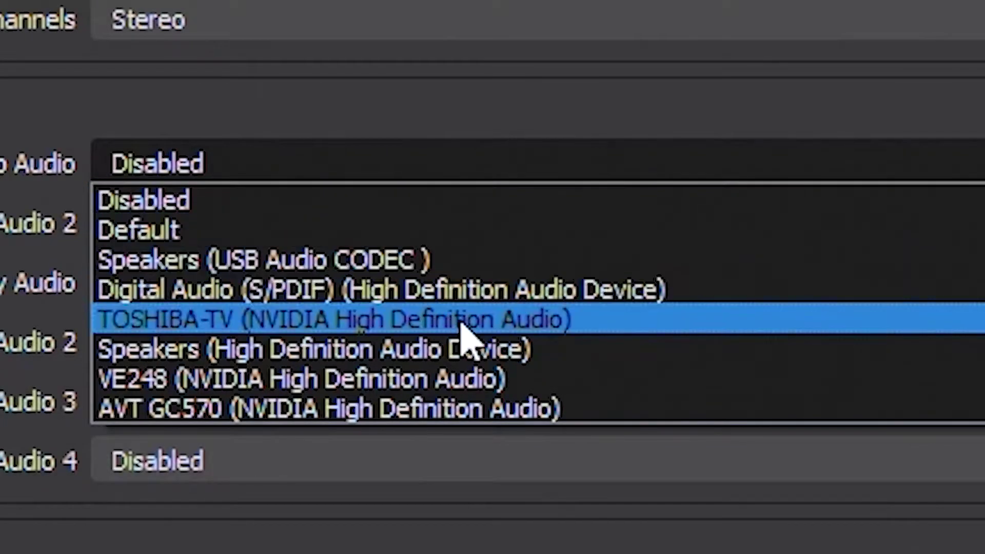
left_click(468, 349)
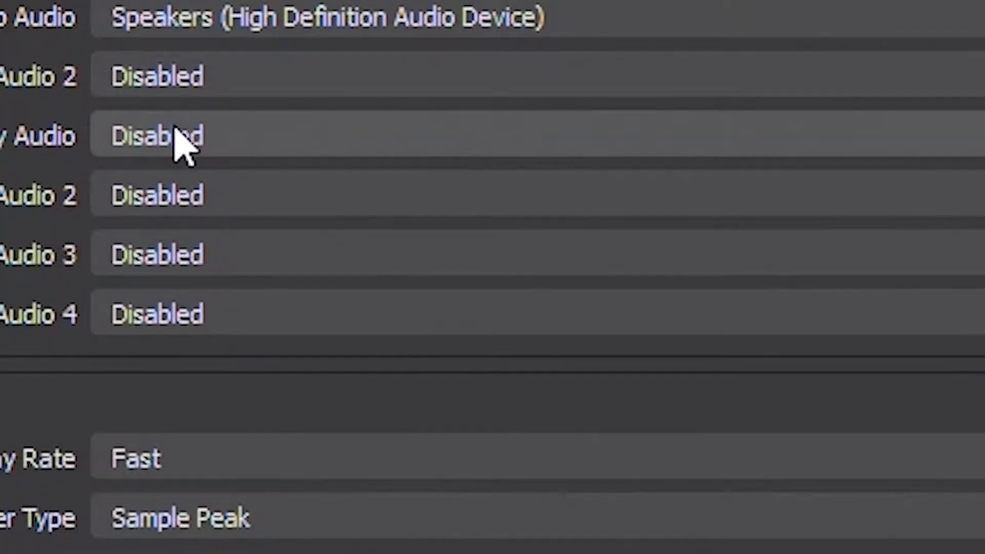
left_click(184, 134)
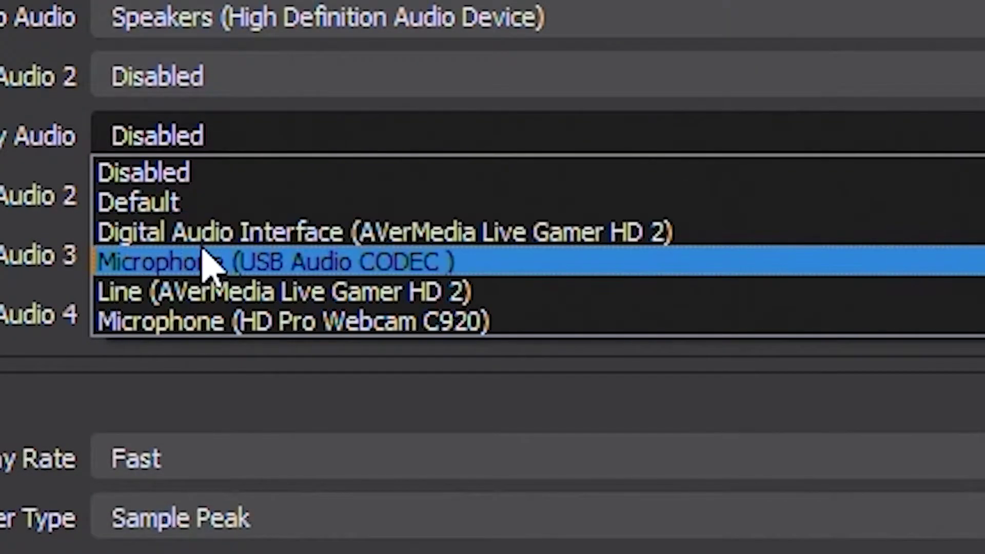
left_click(205, 262)
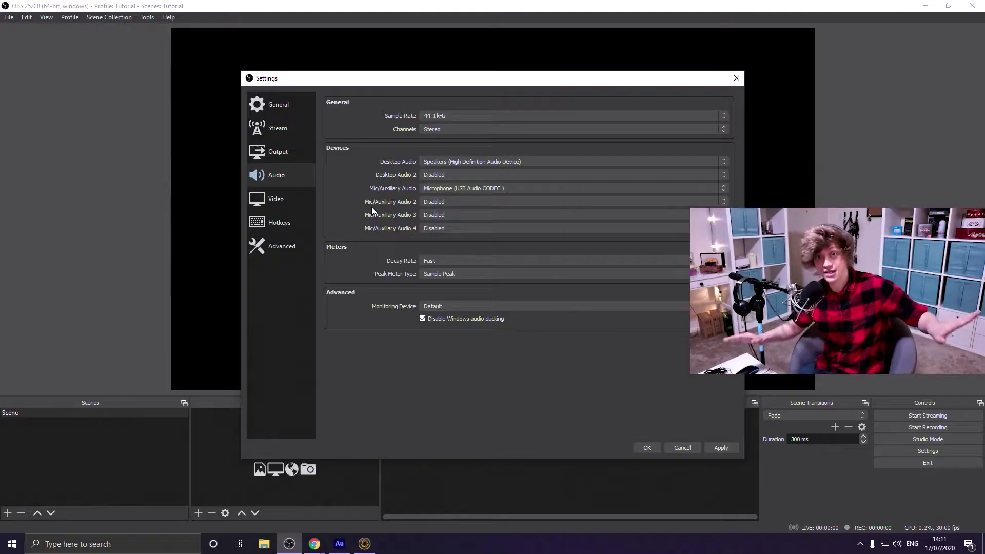
left_click(721, 448)
left_click(274, 200)
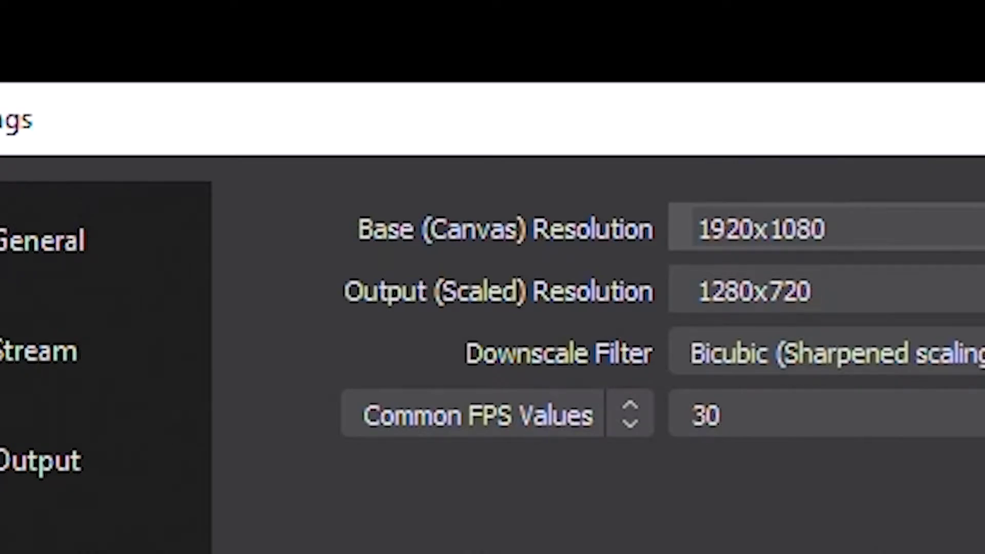
Step: Set the Output (Scaled) Resolution to 1920x1080 to match the canvas and apply it
left_click(815, 292)
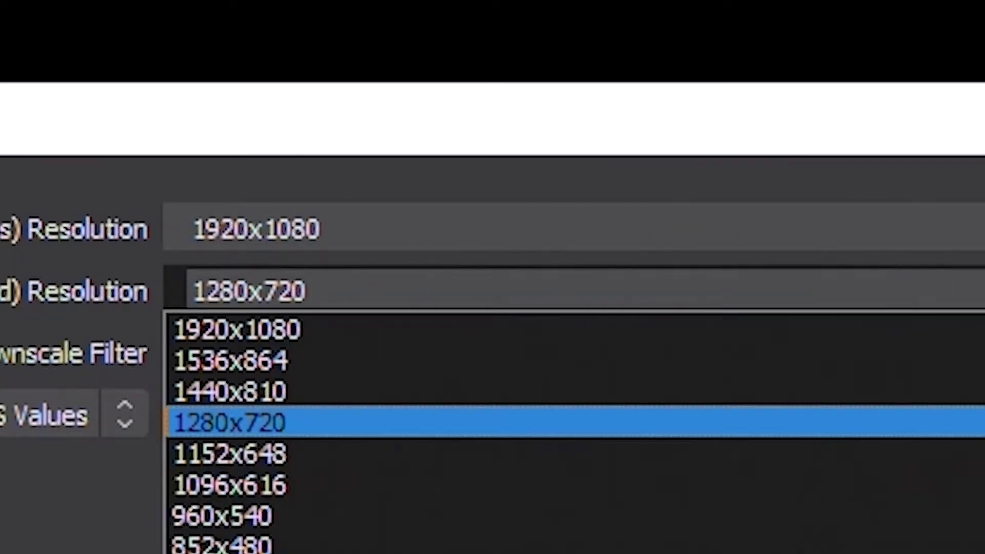
left_click(236, 329)
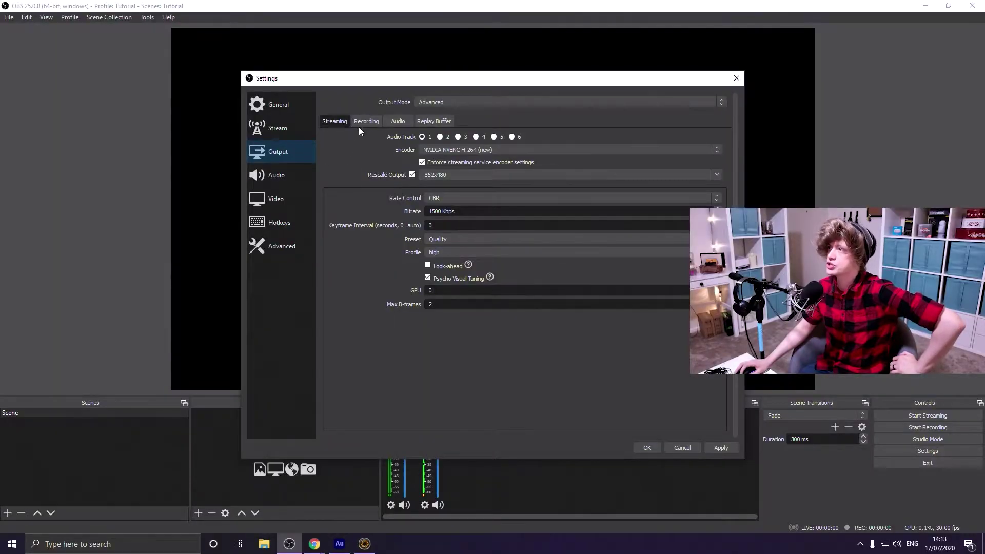
left_click(359, 126)
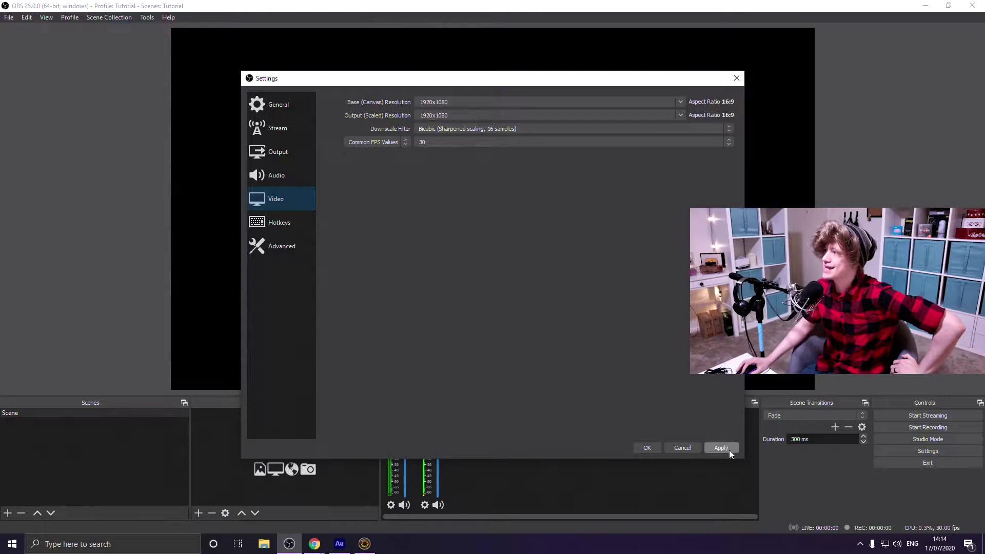
Step: Save and close Settings, then begin renaming the scene called 'Scene'
left_click(642, 449)
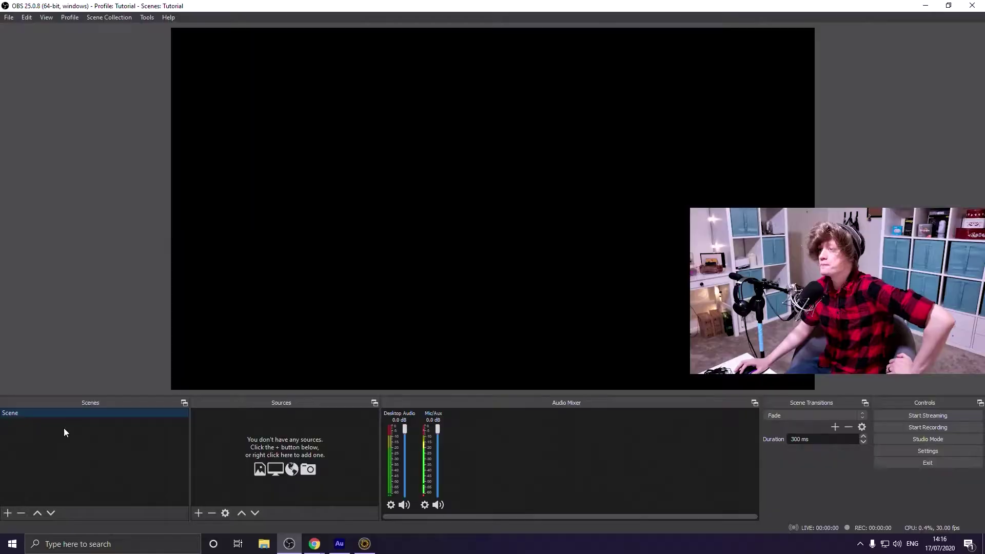
right_click(39, 416)
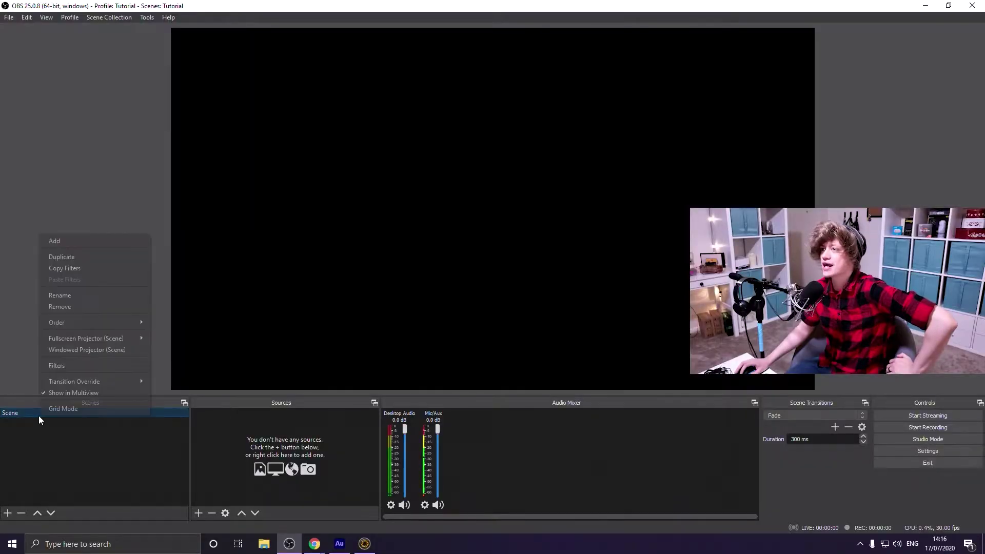
Step: Rename the scene to 'Intermission' and add a Video Capture Device source named 'Camera'
left_click(89, 301)
type("Inte")
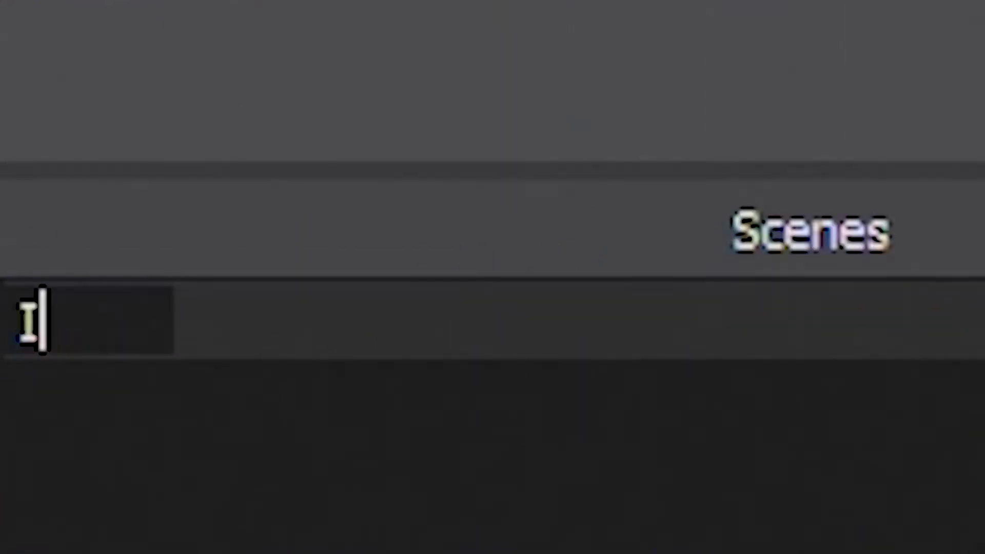
type("rmission")
key("Return")
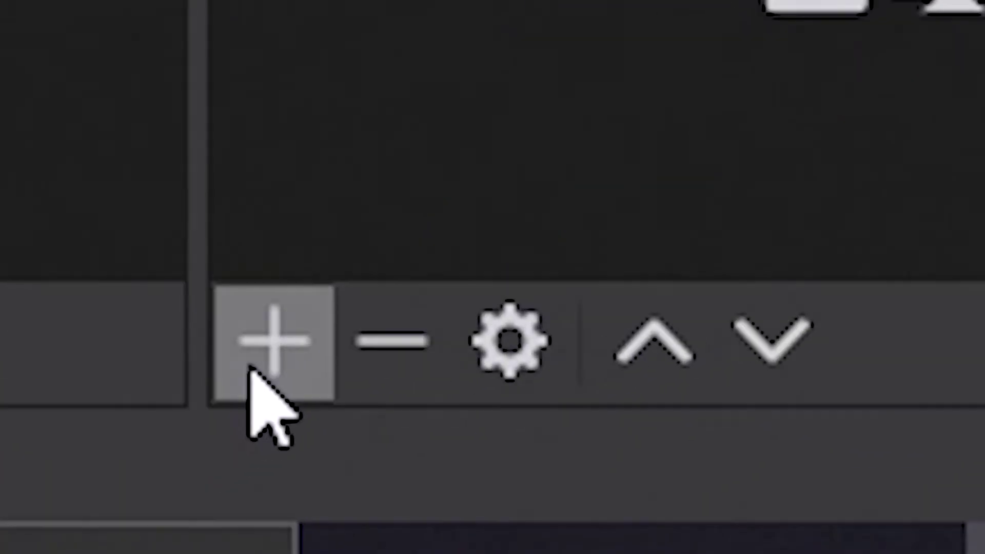
left_click(199, 513)
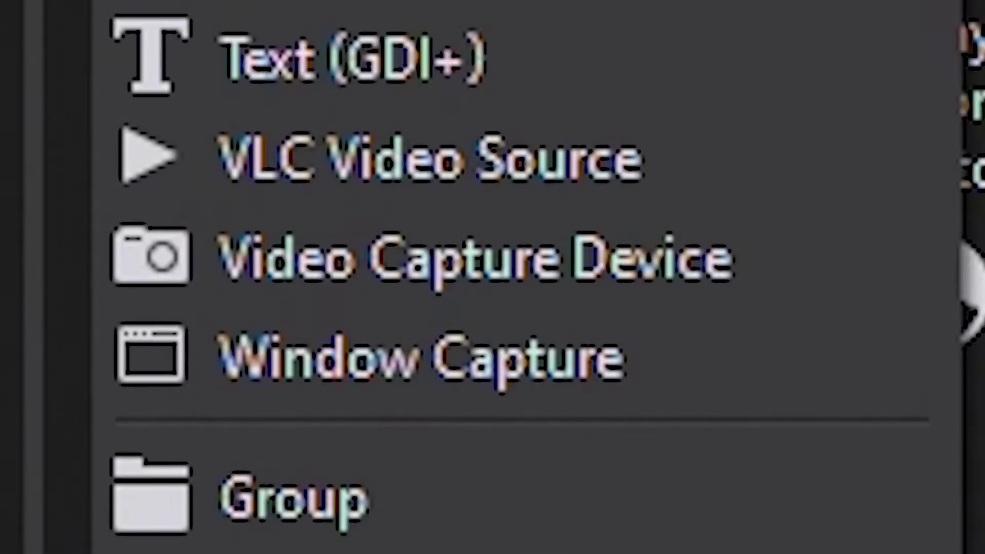
left_click(593, 285)
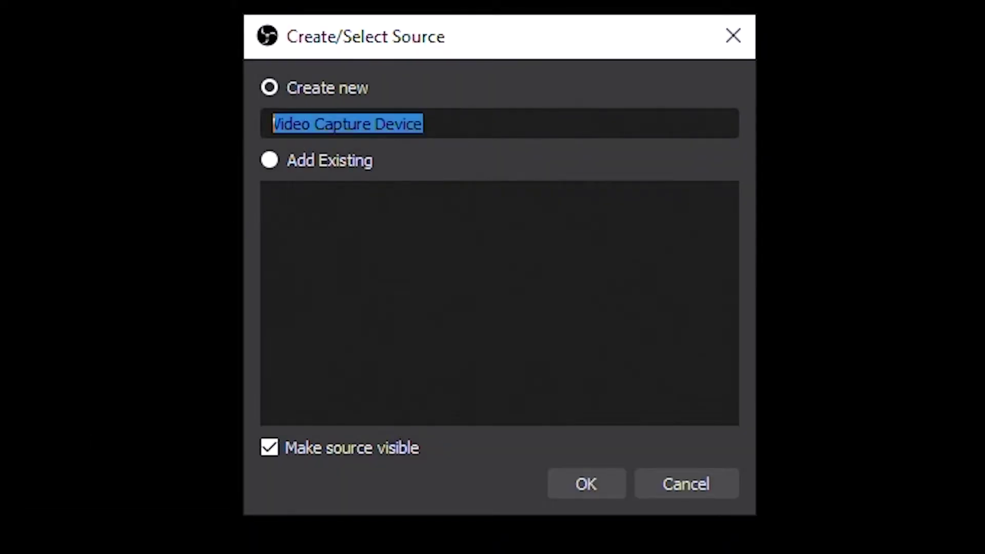
key("Return")
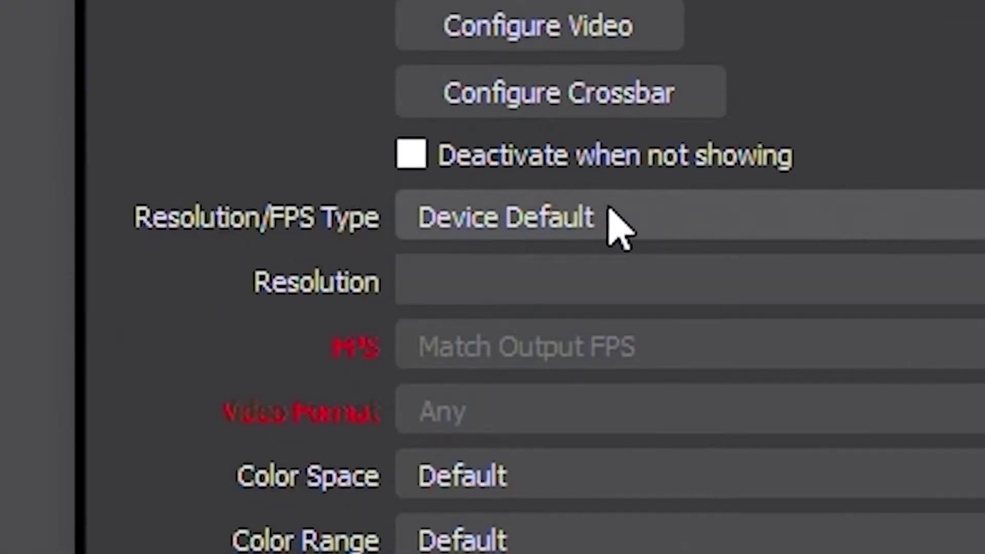
Step: Give Camera a custom 1920x1080 resolution, 709 colour space and Full colour range
left_click(614, 221)
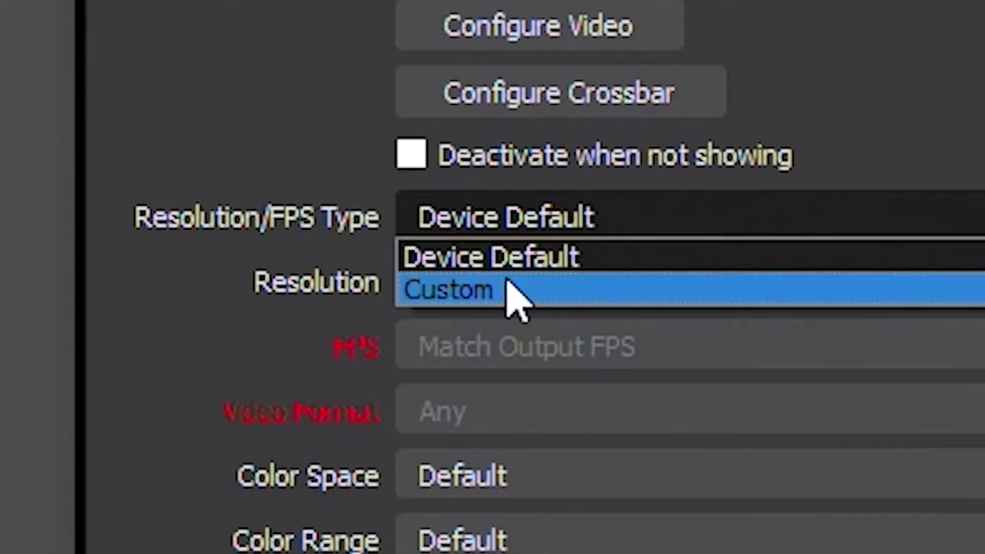
left_click(515, 295)
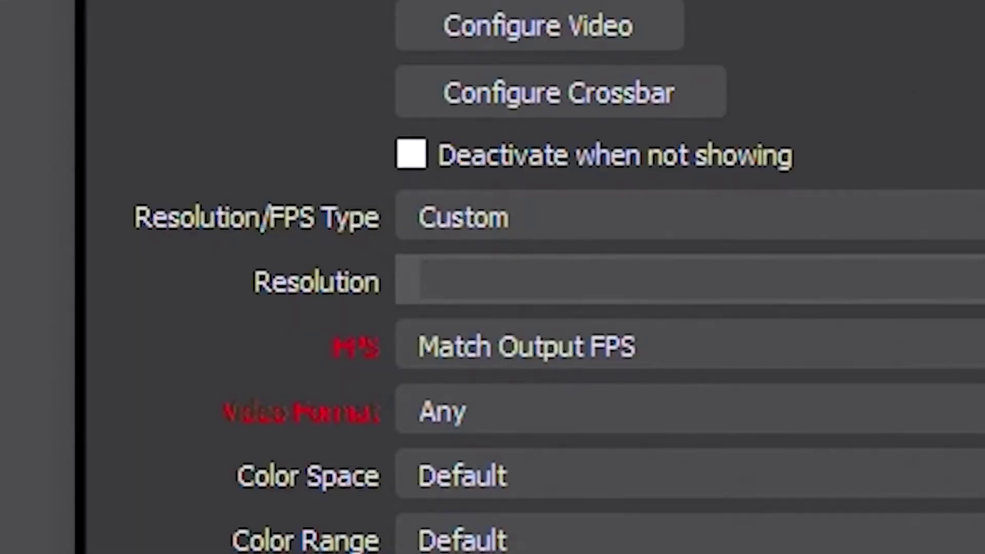
key("alt+Down")
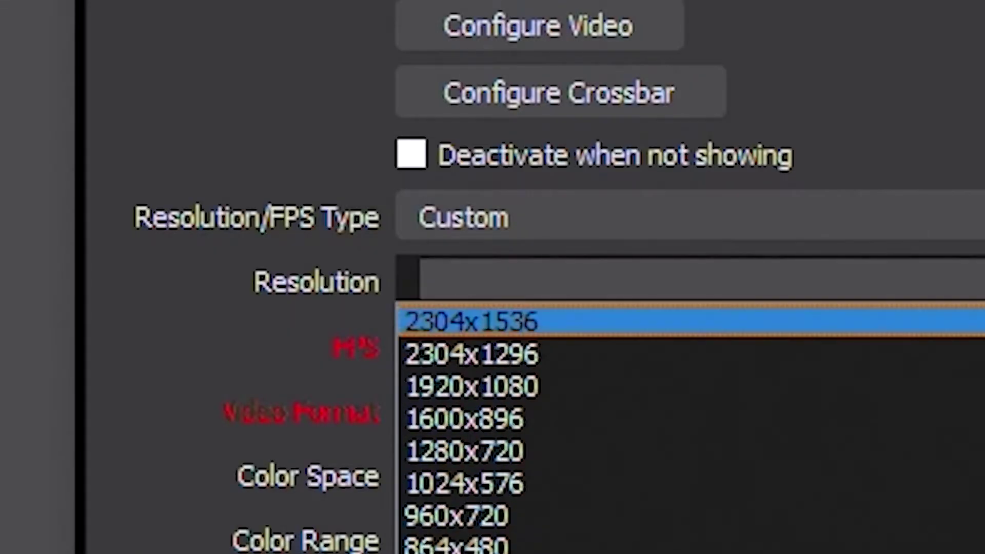
key("Down")
key("Down")
key("Return")
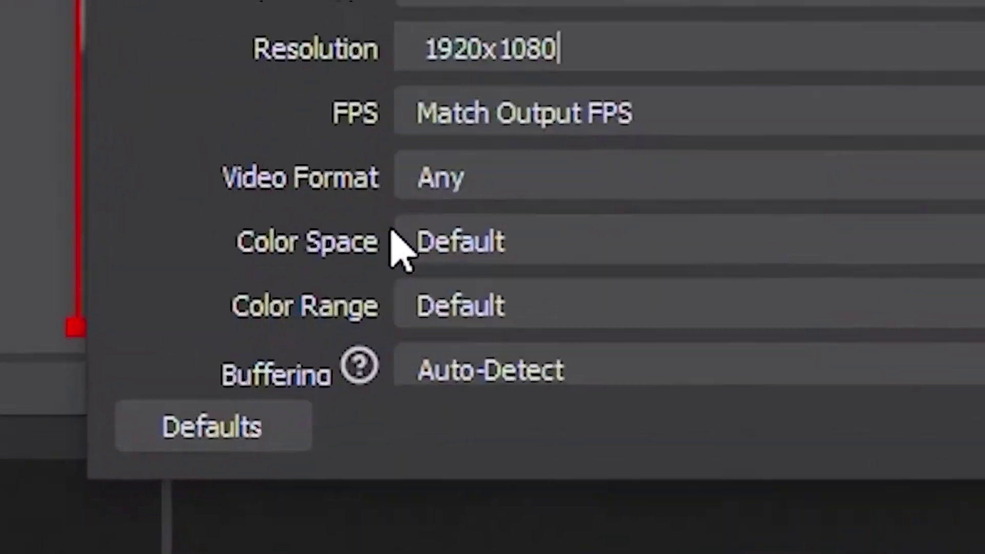
left_click(244, 372)
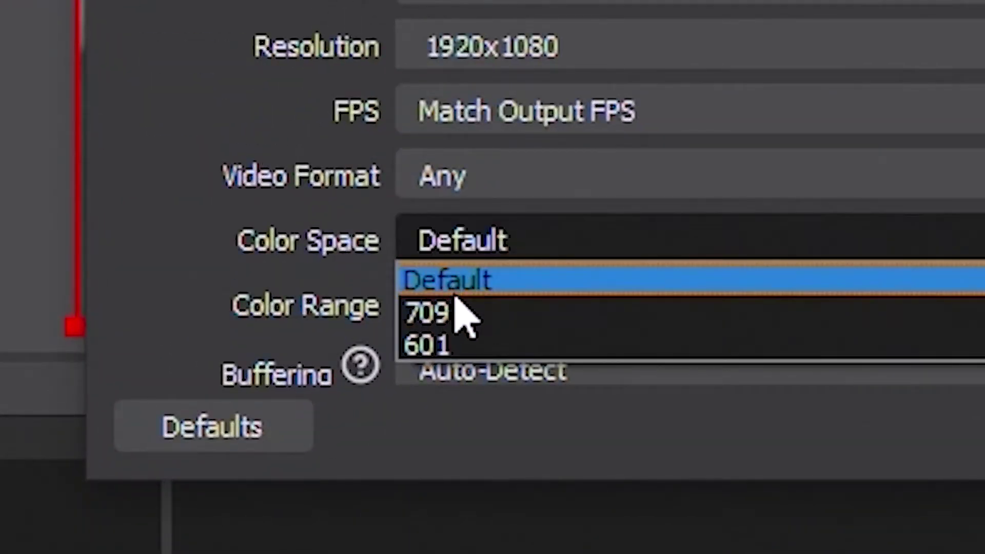
left_click(460, 309)
left_click(494, 305)
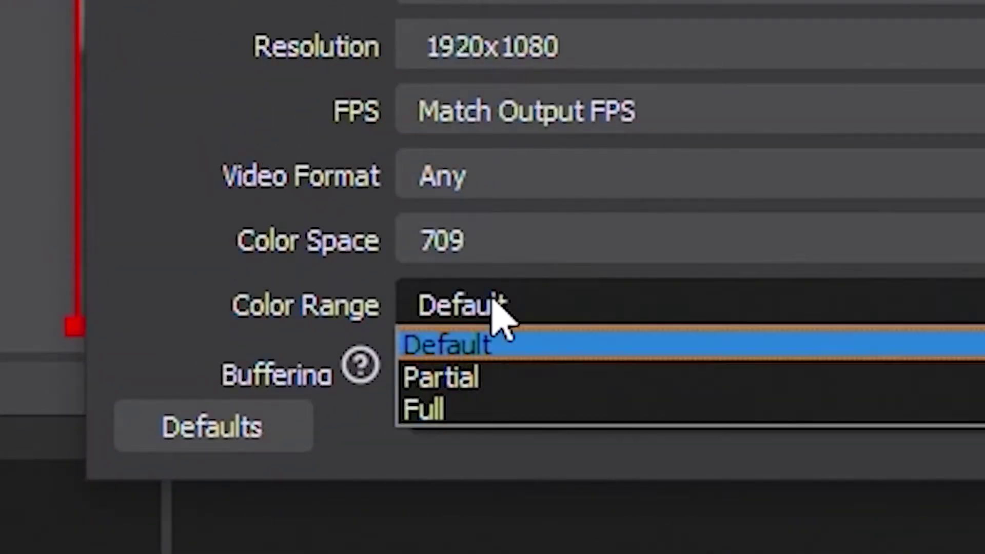
left_click(453, 408)
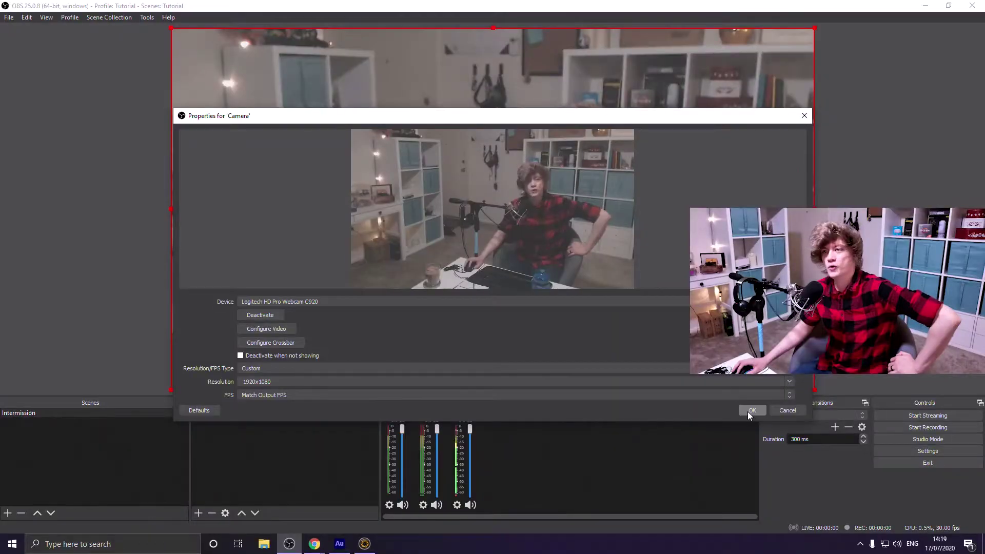
Step: Confirm the Camera properties, keeping the 1920x1080 webcam feed in Intermission
left_click(750, 411)
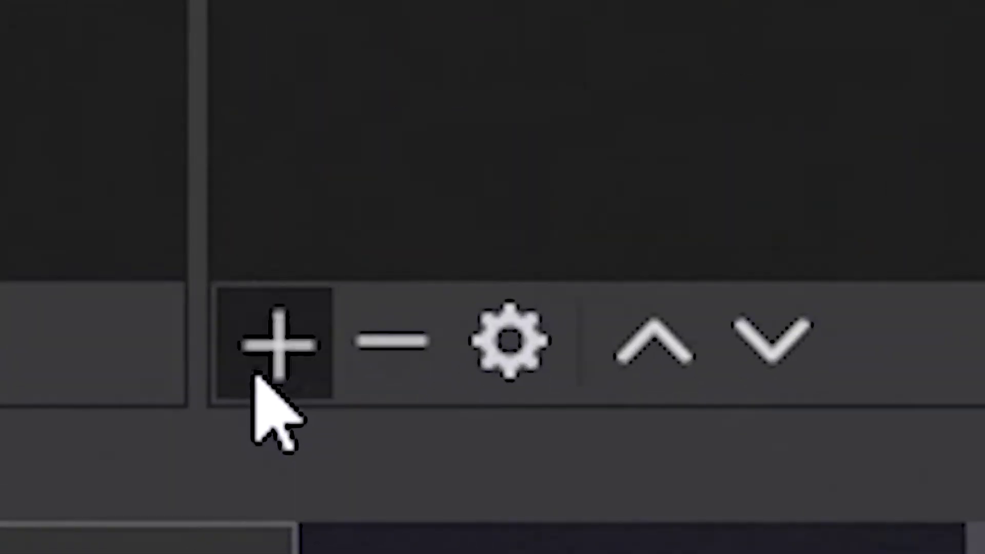
Step: Add a Browser source named 'Alerts' and bring up the Streamlabs dashboard in the web browser
left_click(255, 377)
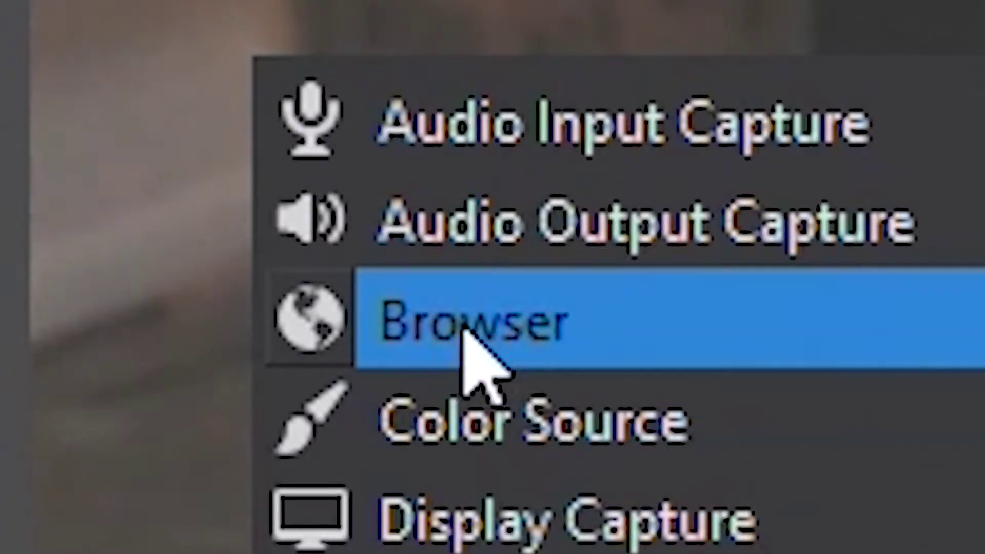
left_click(467, 334)
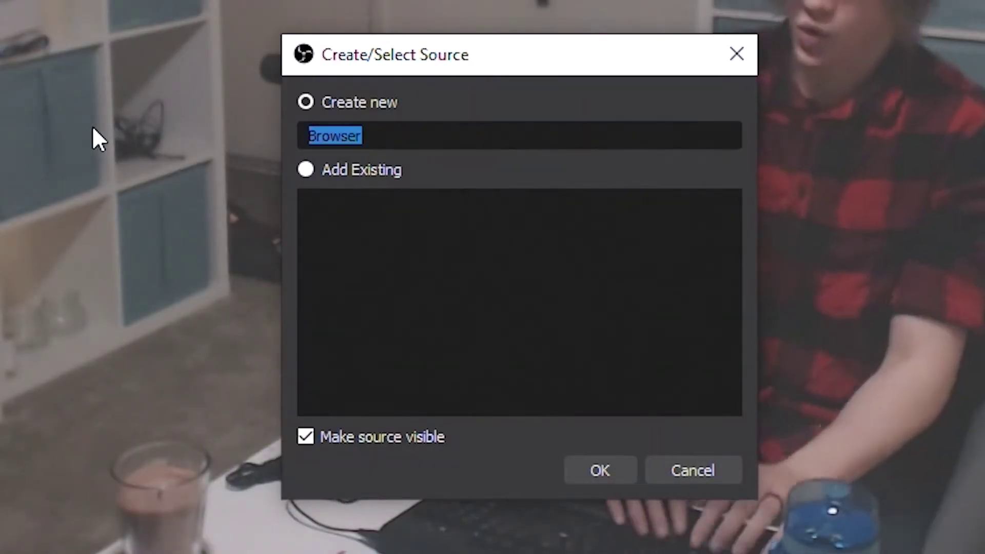
type("Alerts")
key("Return")
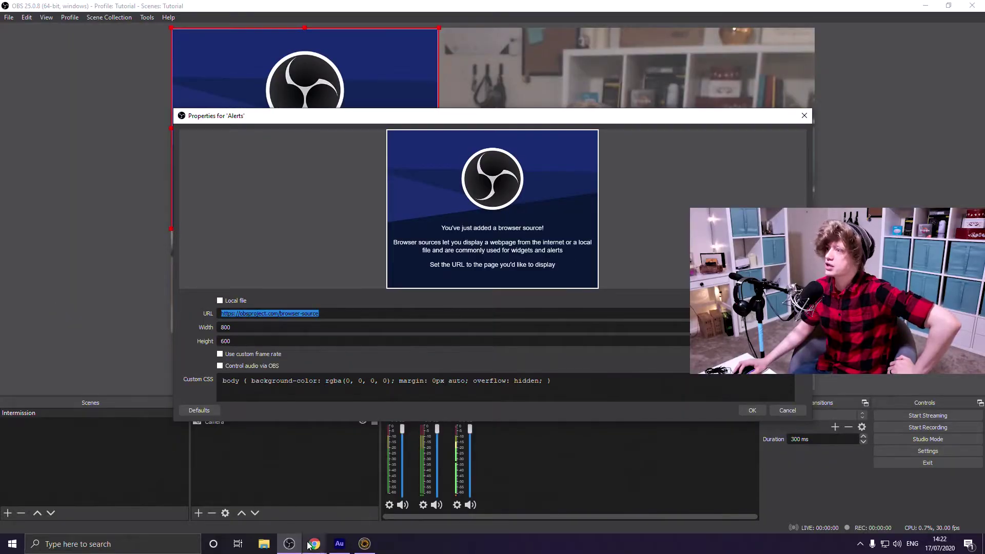
left_click(314, 544)
Step: Open the Alert Box widget page in the Streamlabs dashboard to get its widget URL
left_click(171, 9)
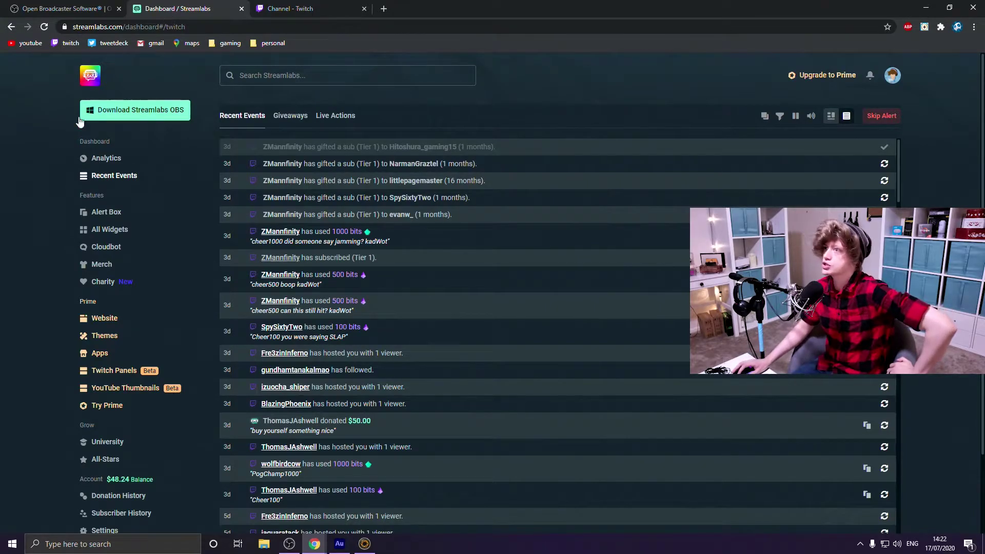
left_click(118, 212)
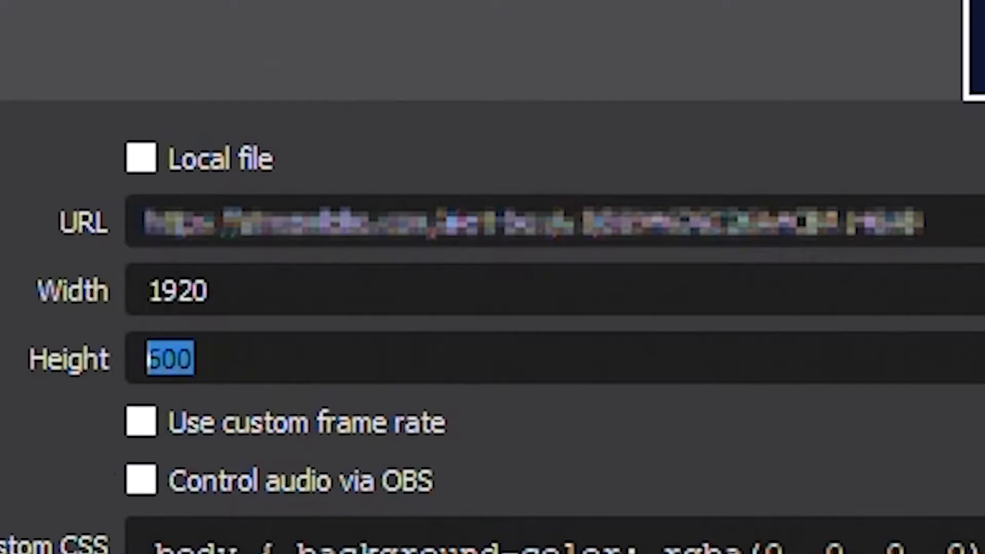
Step: Set the Alerts browser source height to 1080, keeping width 1920, and save its properties
type("1080")
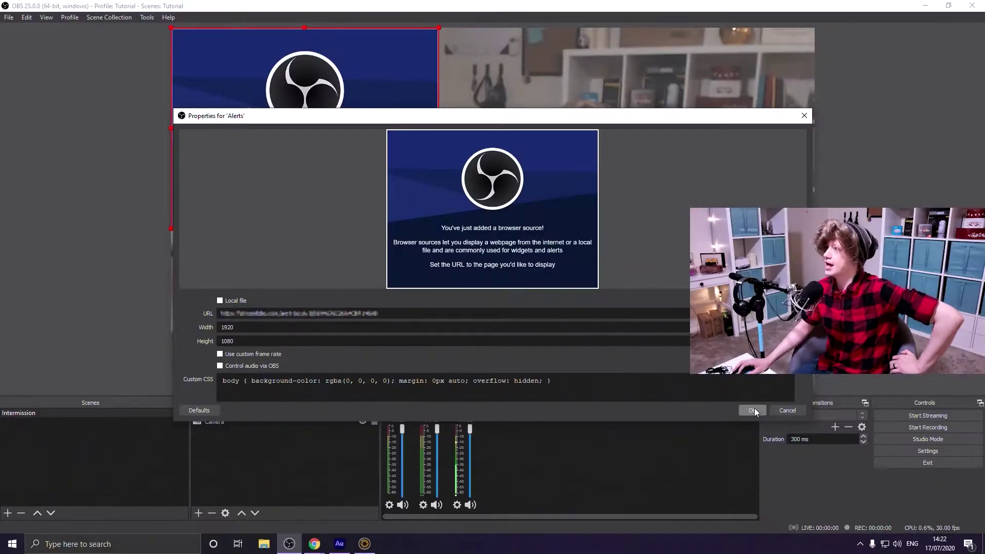
left_click(754, 408)
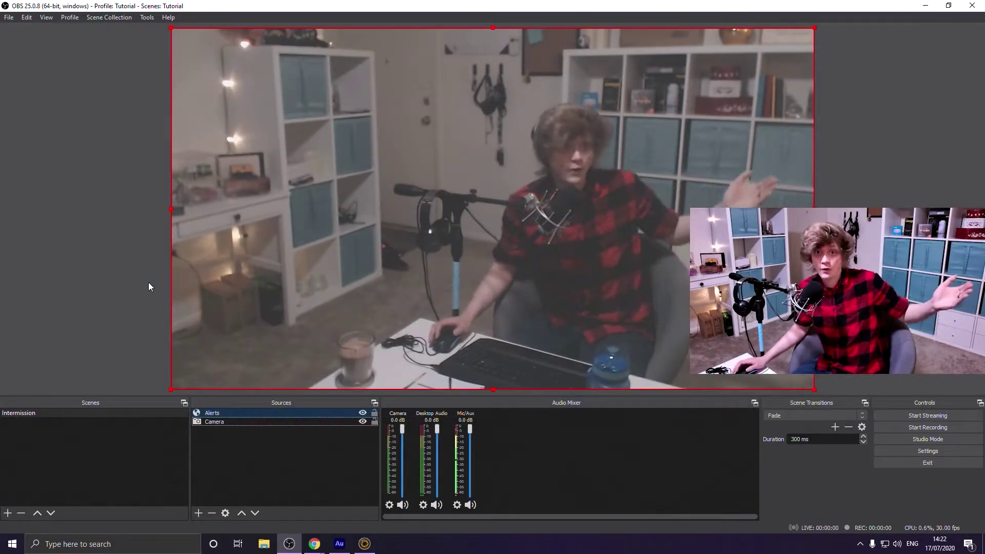